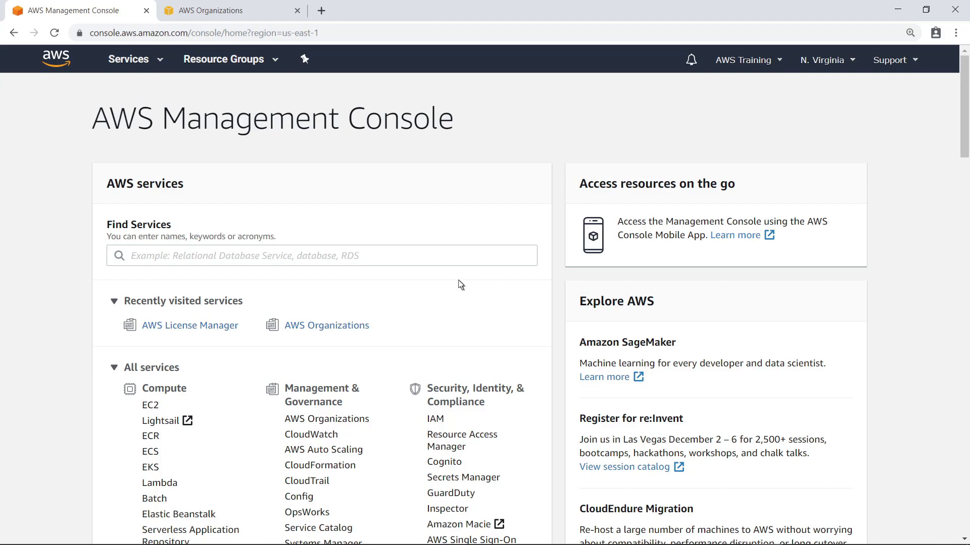
Open the AWS License Manager account settings for editing
{"action": "left_click", "coordinate": [237, 327]}
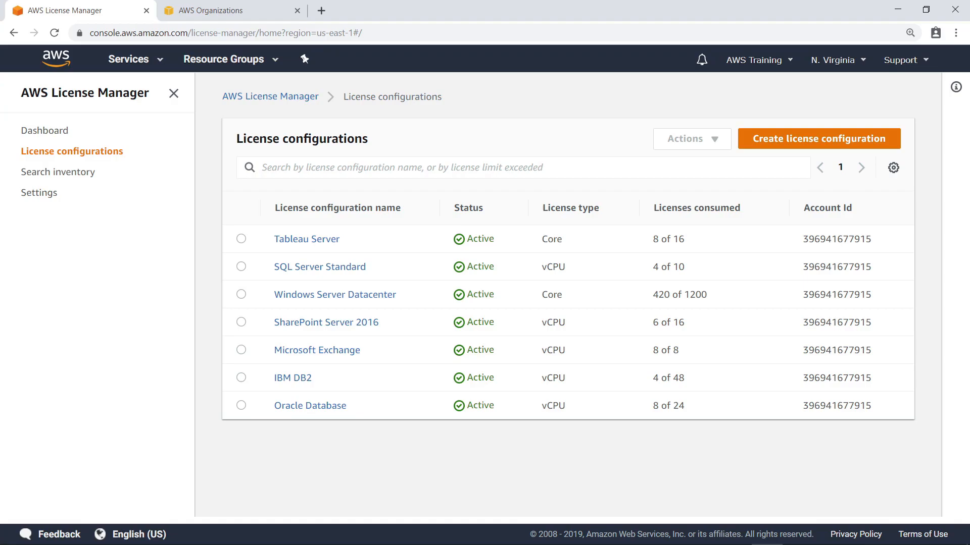
{"action": "left_click", "coordinate": [57, 197]}
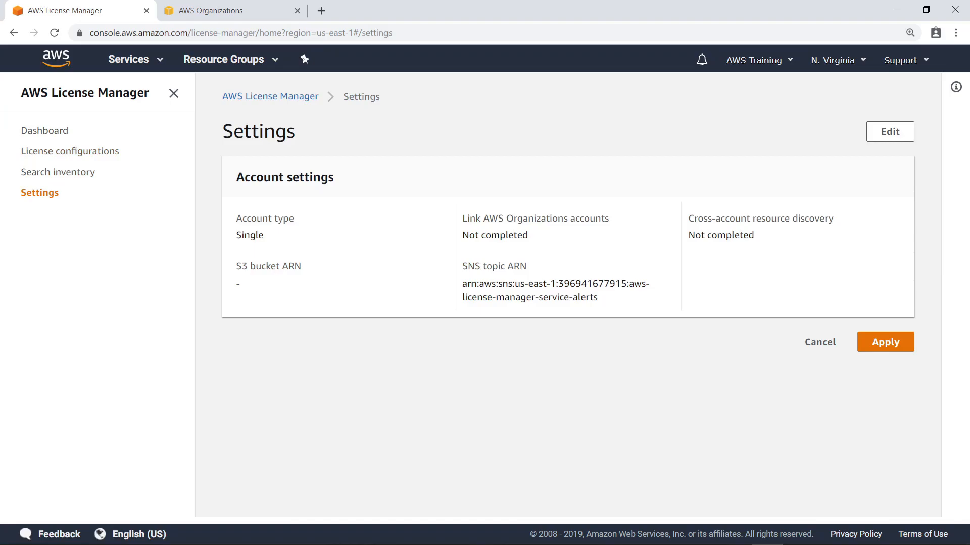
{"action": "left_click", "coordinate": [884, 134]}
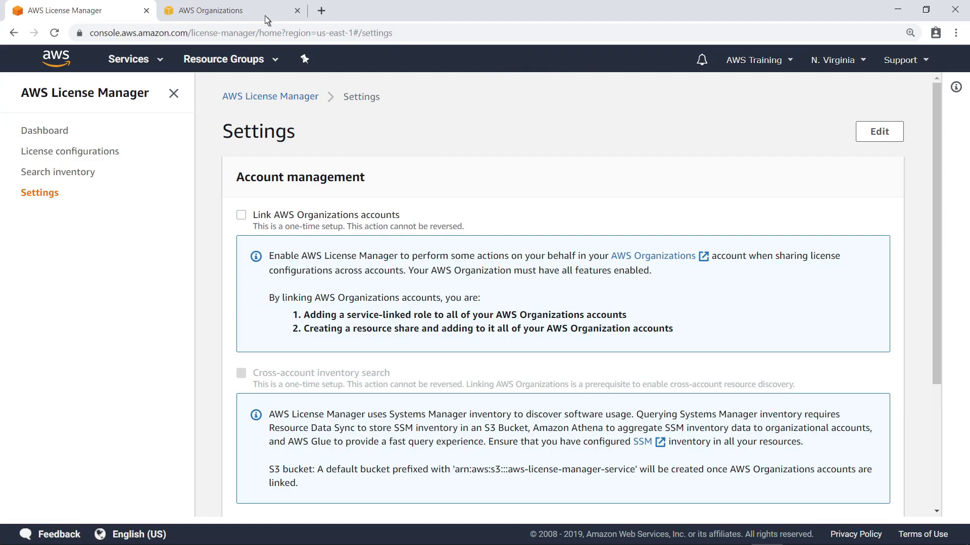
Switch to AWS Organizations, invite the existing second member account by its e-mail address, and check the organization's account list
{"action": "left_click", "coordinate": [243, 15]}
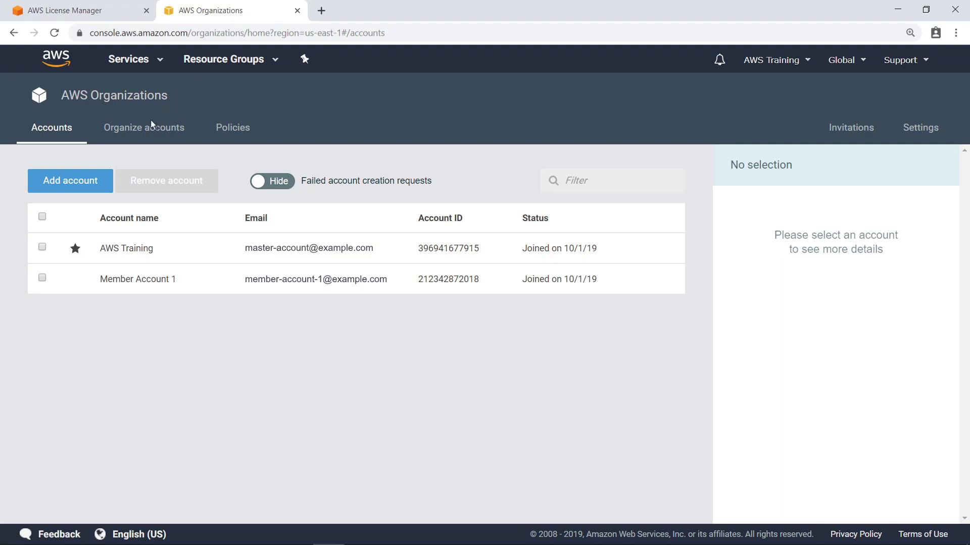
{"action": "left_click", "coordinate": [99, 188]}
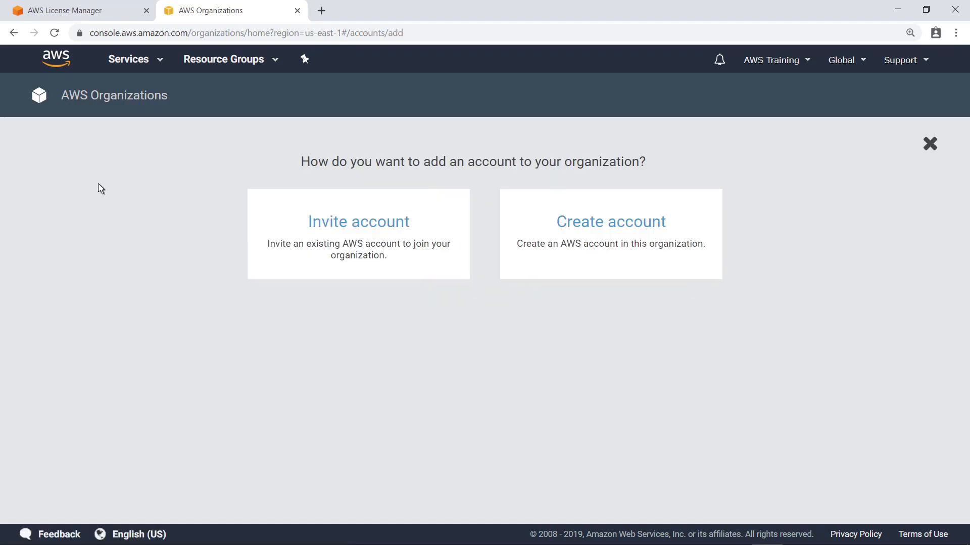
{"action": "left_click", "coordinate": [310, 226]}
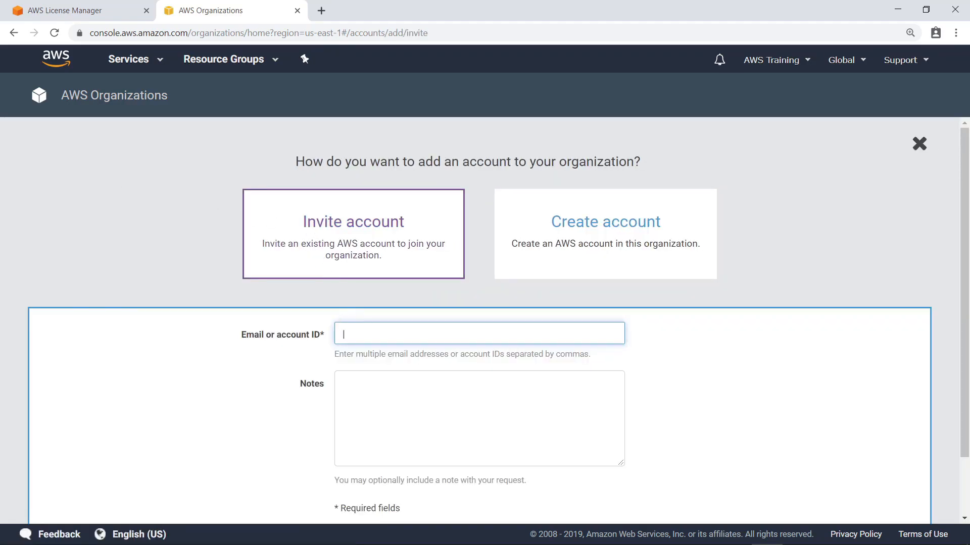
{"action": "type", "text": "member-account-2@example.com"}
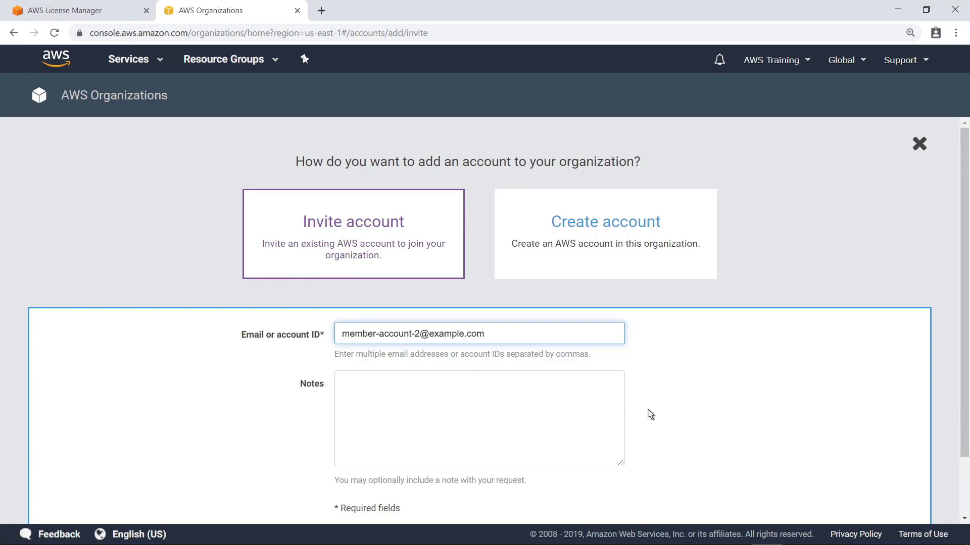
{"action": "scroll", "coordinate": [863, 466], "scroll_direction": "down", "scroll_amount": 2}
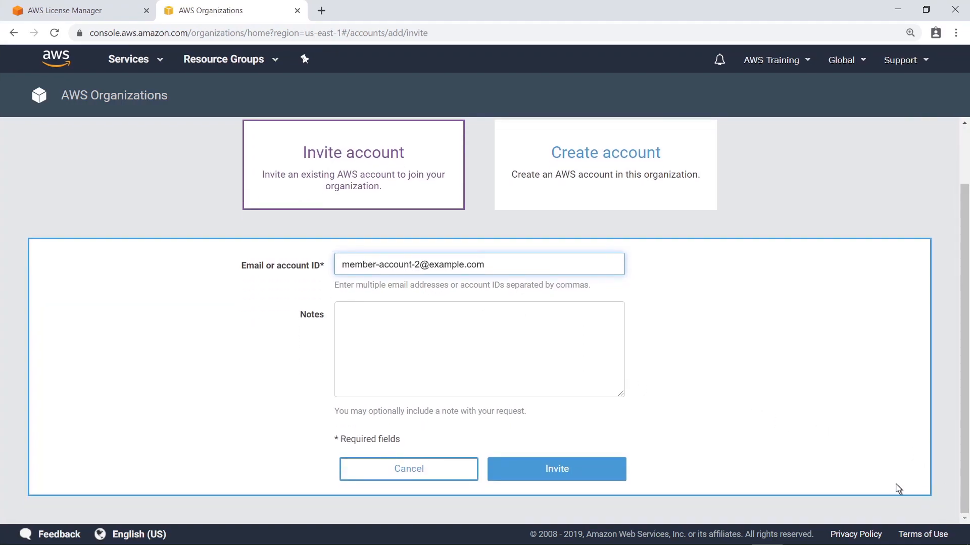
{"action": "left_click", "coordinate": [575, 470]}
{"action": "left_click", "coordinate": [55, 34]}
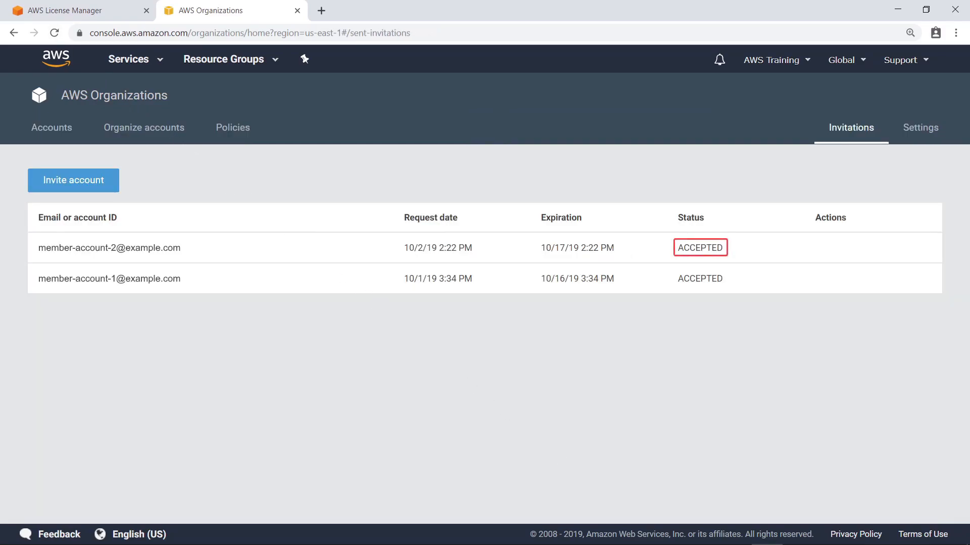
{"action": "left_click", "coordinate": [71, 129]}
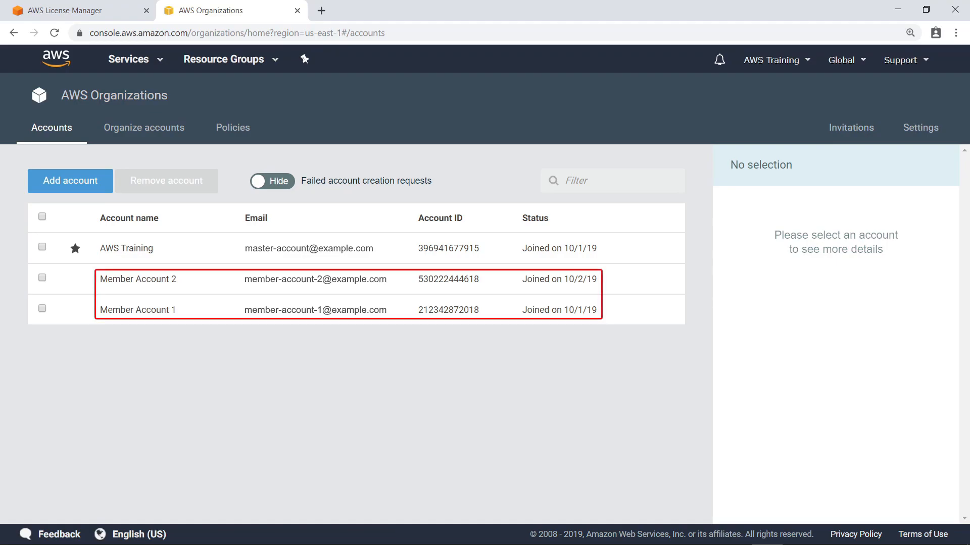
Back in AWS License Manager, link AWS Organizations accounts, enable cross-account inventory search with the charges acknowledged, and apply the settings
{"action": "left_click", "coordinate": [103, 15]}
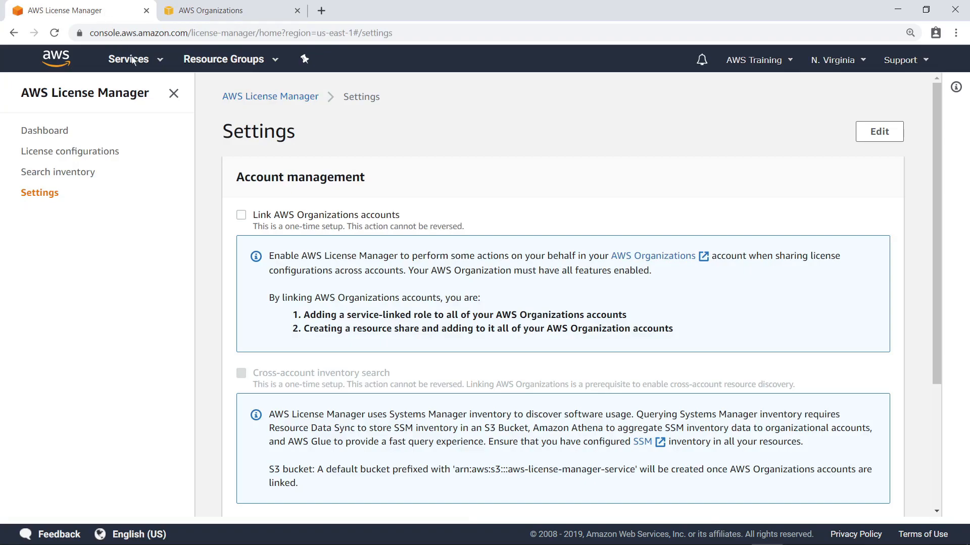
{"action": "left_click", "coordinate": [242, 219]}
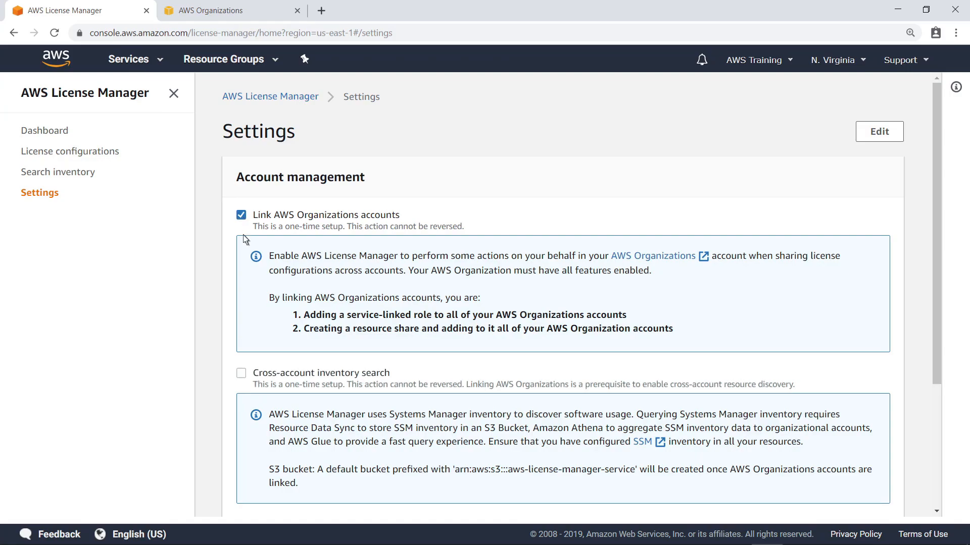
{"action": "left_click", "coordinate": [242, 375]}
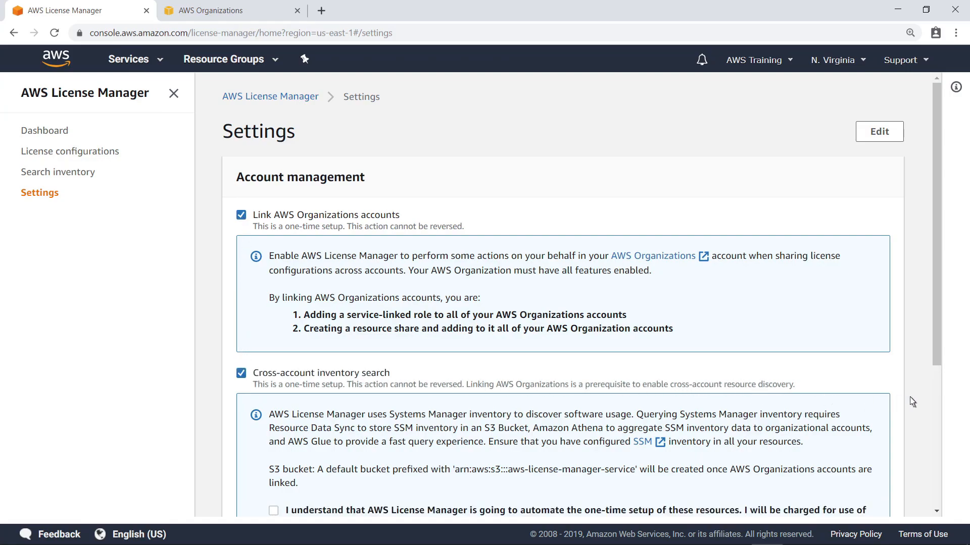
{"action": "scroll", "coordinate": [939, 402], "scroll_direction": "down", "scroll_amount": 5}
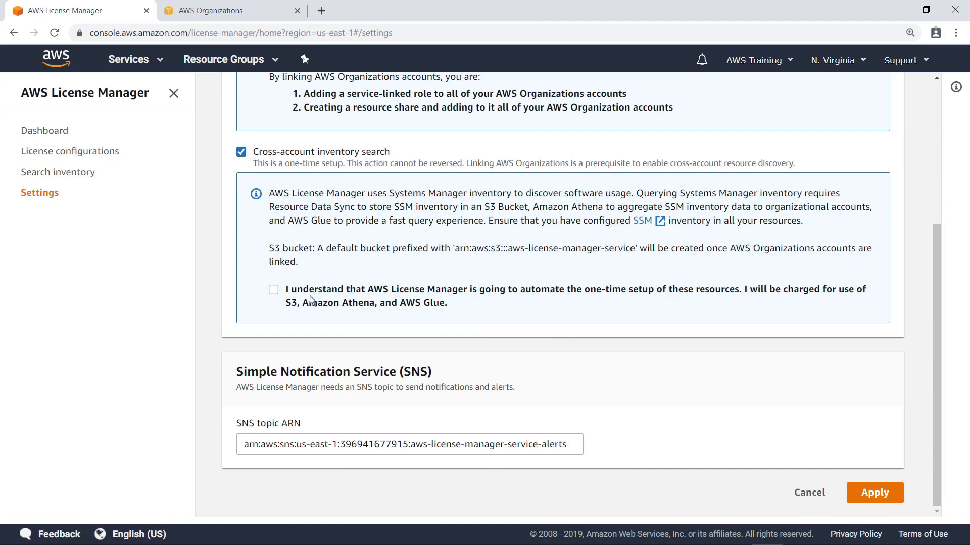
{"action": "left_click", "coordinate": [274, 291]}
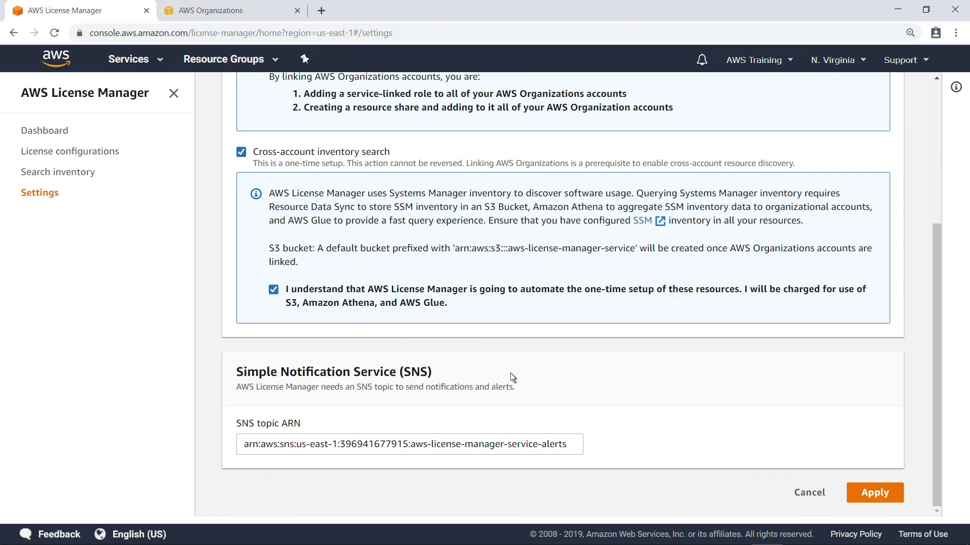
{"action": "left_click", "coordinate": [862, 498]}
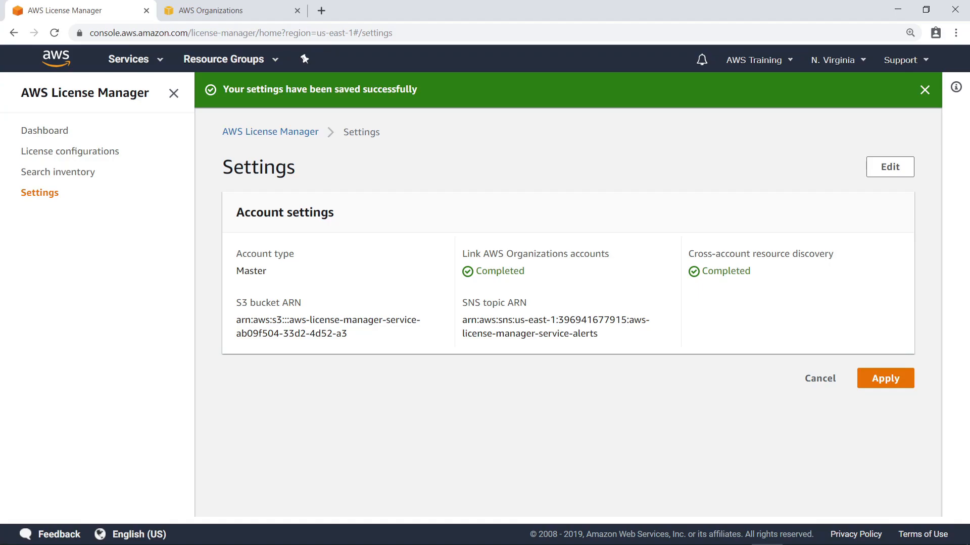
Filter the resource inventory with Account ID equal to the second member account's ID
{"action": "left_click", "coordinate": [93, 173]}
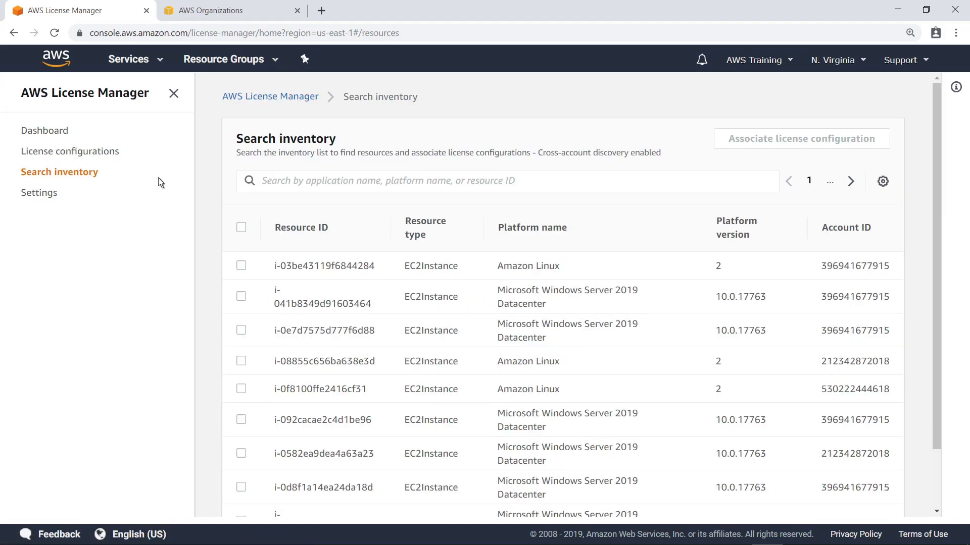
{"action": "left_click", "coordinate": [274, 186]}
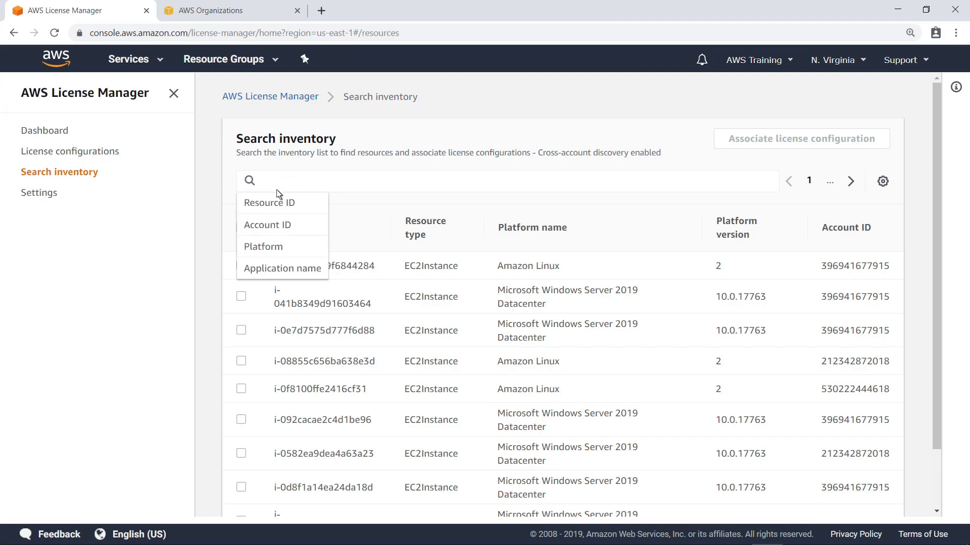
{"action": "left_click", "coordinate": [289, 225]}
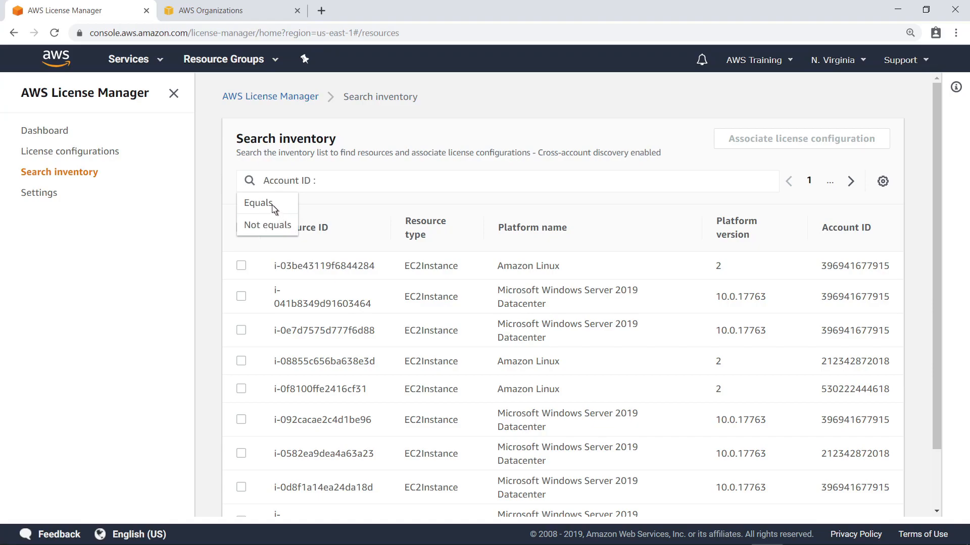
{"action": "left_click", "coordinate": [274, 206]}
{"action": "type", "text": "530222444618"}
{"action": "key", "text": "Return"}
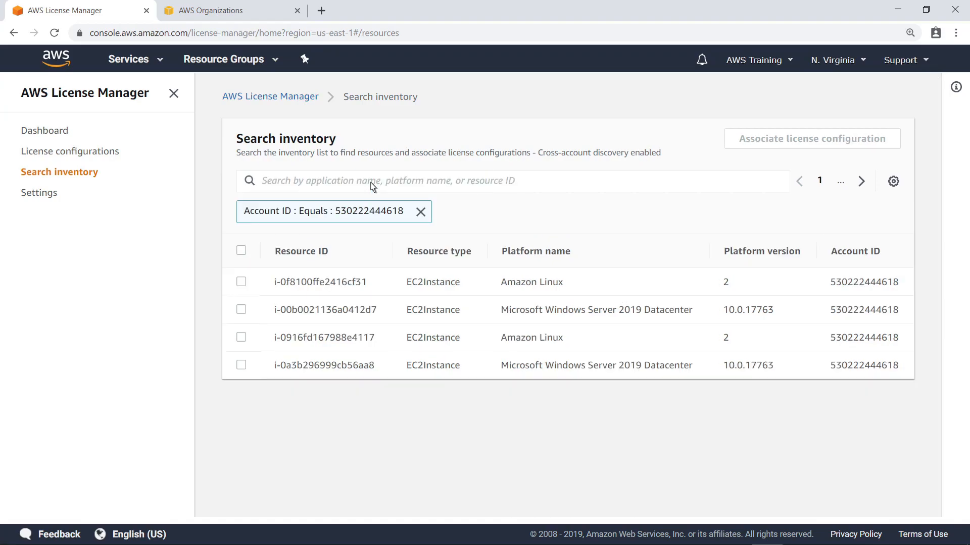
Associate the SQL Server Standard license configuration with instance i-00b0021136a0412d7, sharing the configuration with all member accounts
{"action": "left_click", "coordinate": [241, 309]}
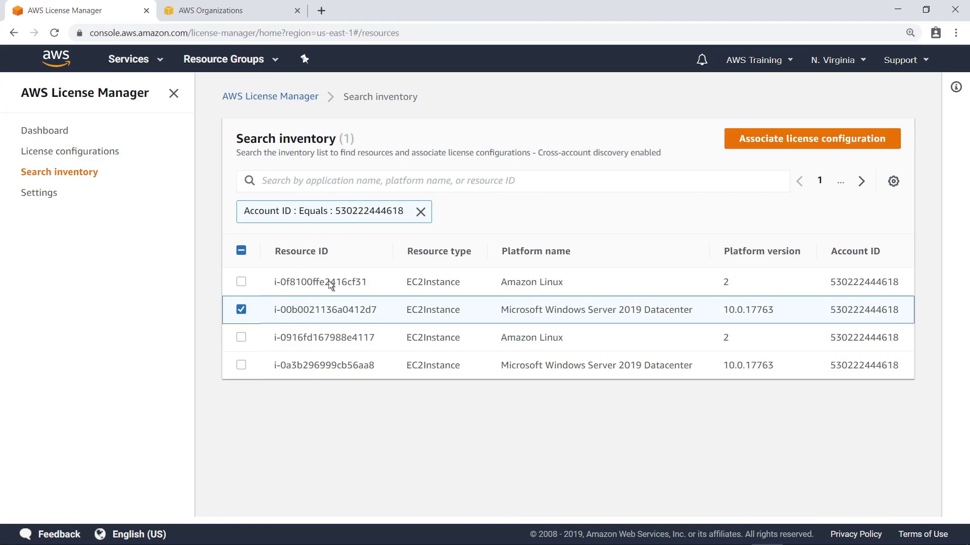
{"action": "left_click", "coordinate": [736, 148]}
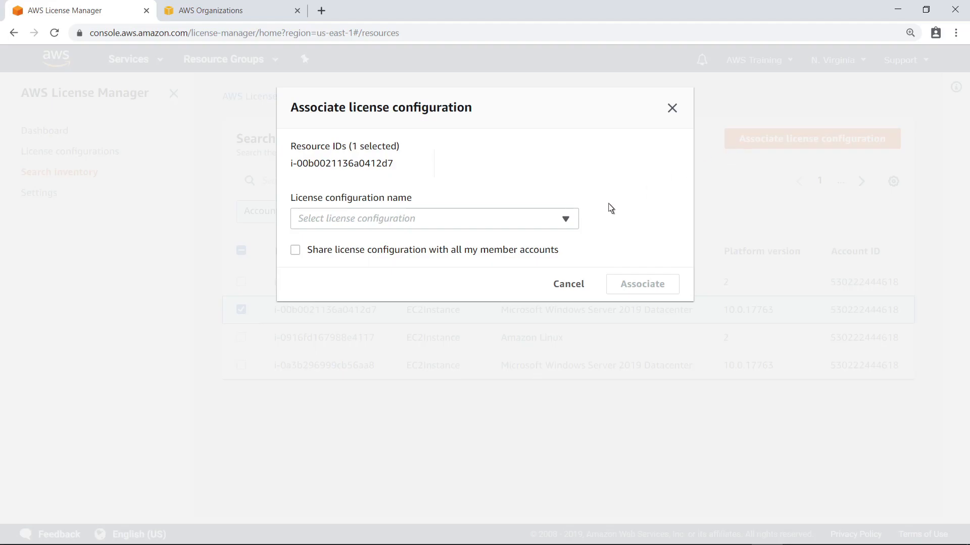
{"action": "left_click", "coordinate": [573, 224]}
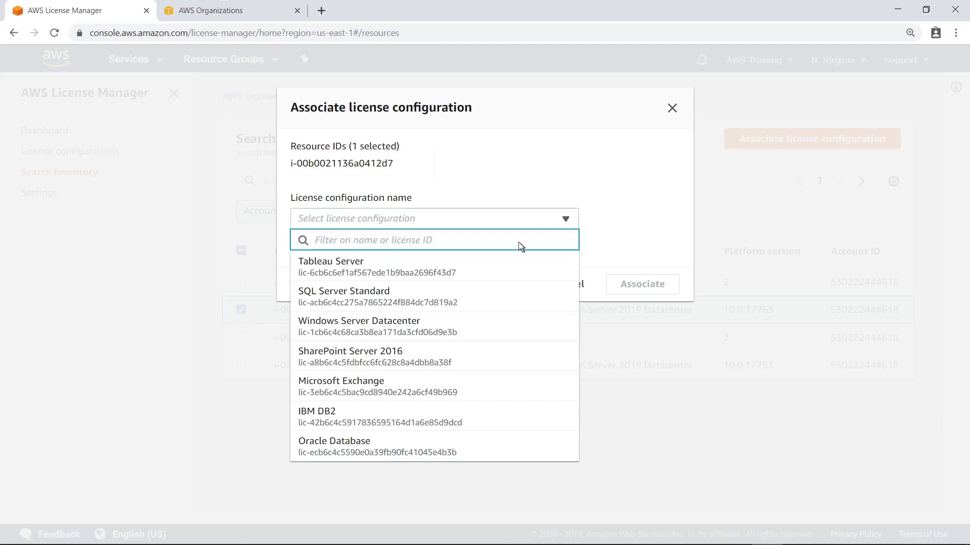
{"action": "left_click", "coordinate": [389, 297]}
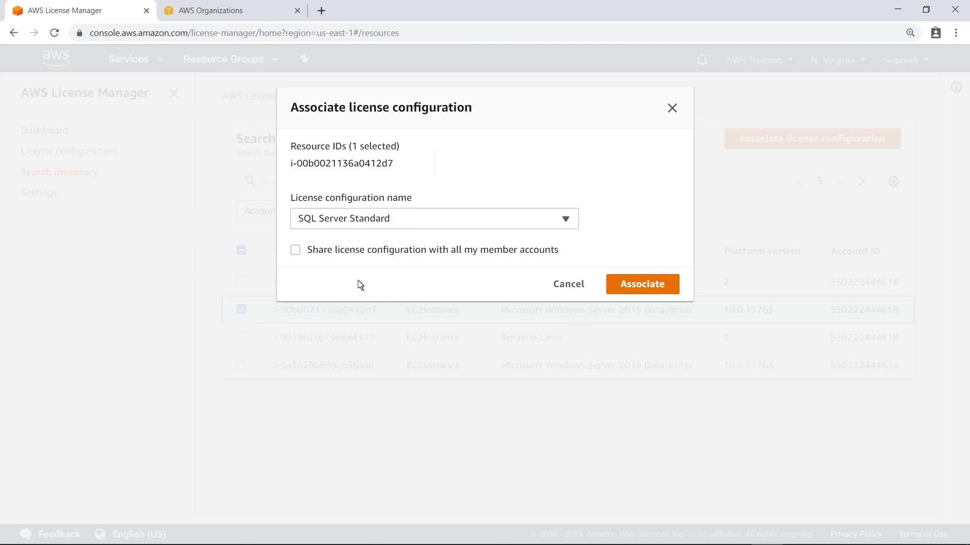
{"action": "left_click", "coordinate": [295, 252]}
{"action": "left_click", "coordinate": [625, 292]}
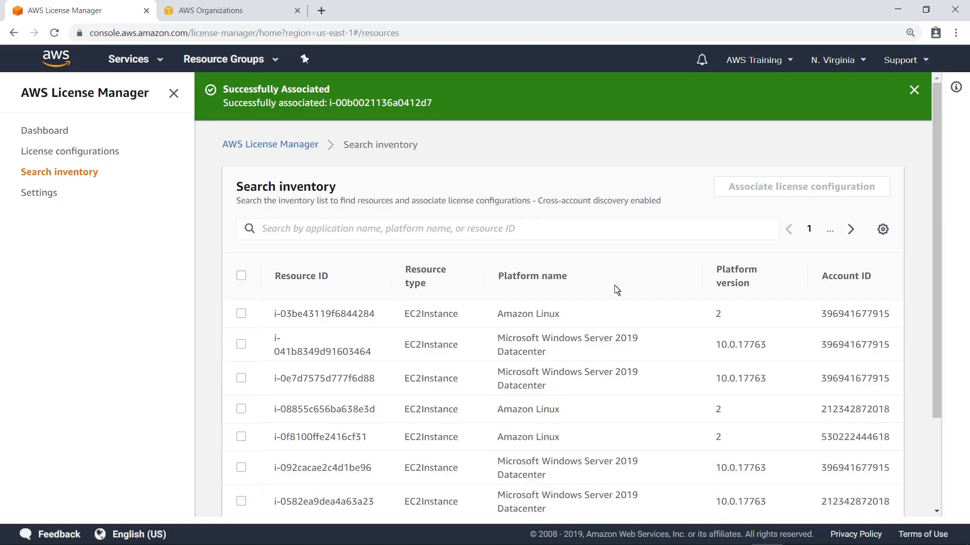
Open the SQL Server Standard license configuration to examine its license consumption and associated resources
{"action": "left_click", "coordinate": [119, 155]}
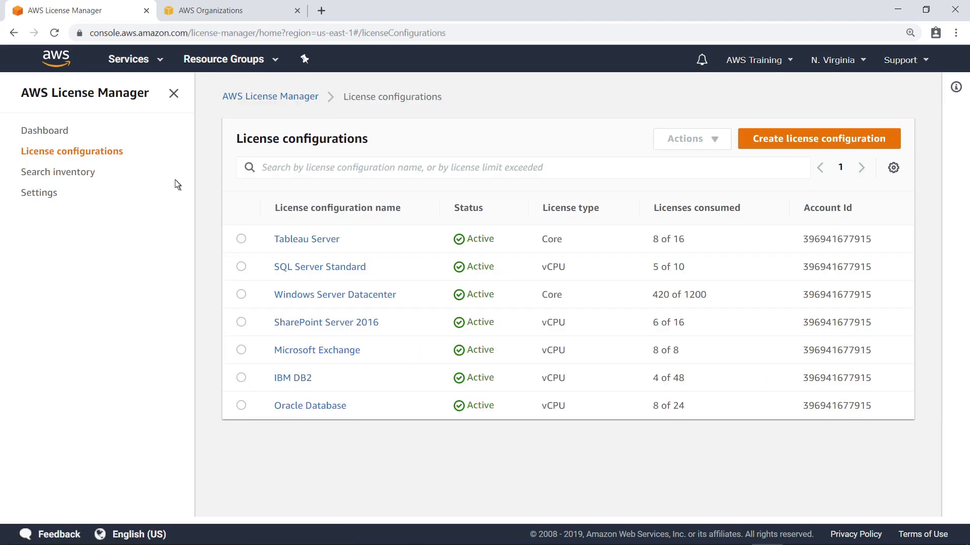
{"action": "left_click", "coordinate": [354, 267]}
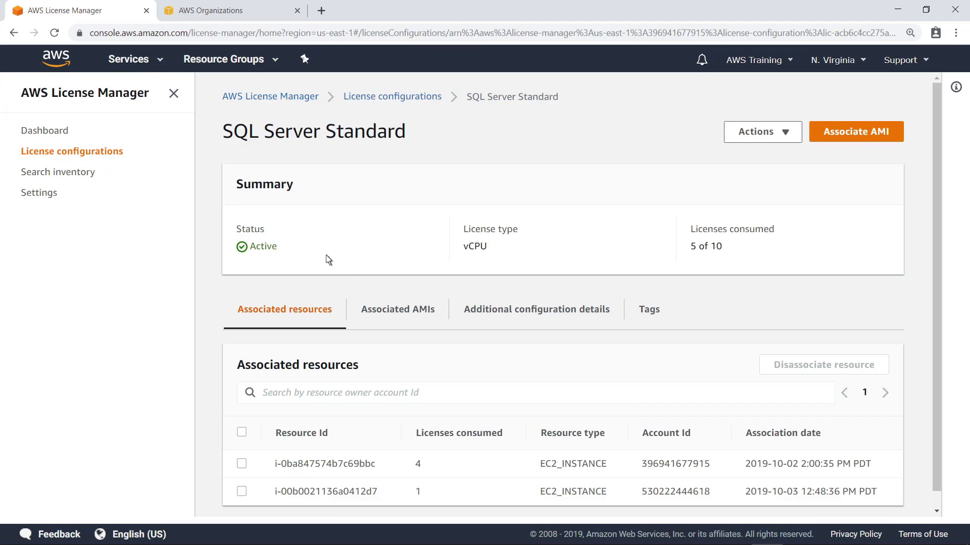
Return to the resource inventory and filter it again by Account ID equal to the second member account's ID
{"action": "left_click", "coordinate": [92, 181]}
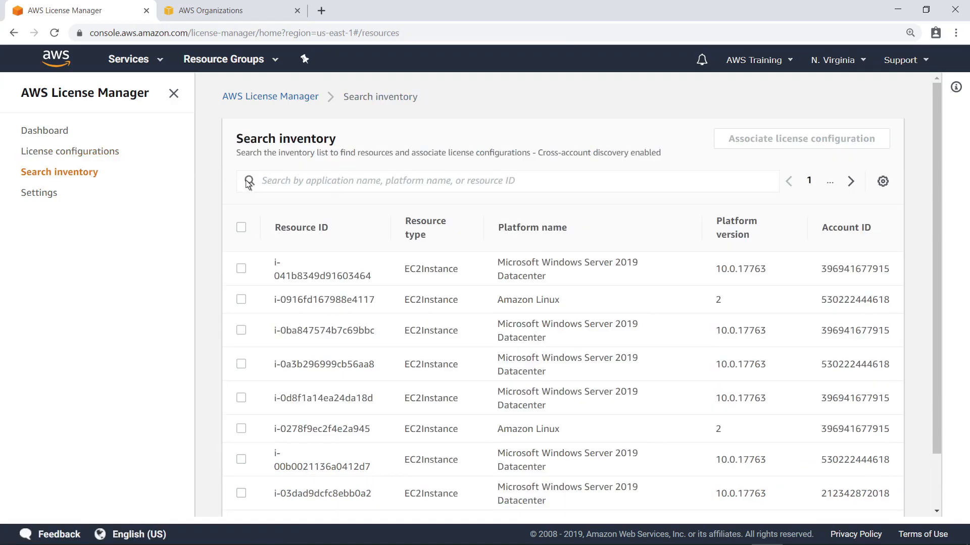
{"action": "left_click", "coordinate": [275, 183]}
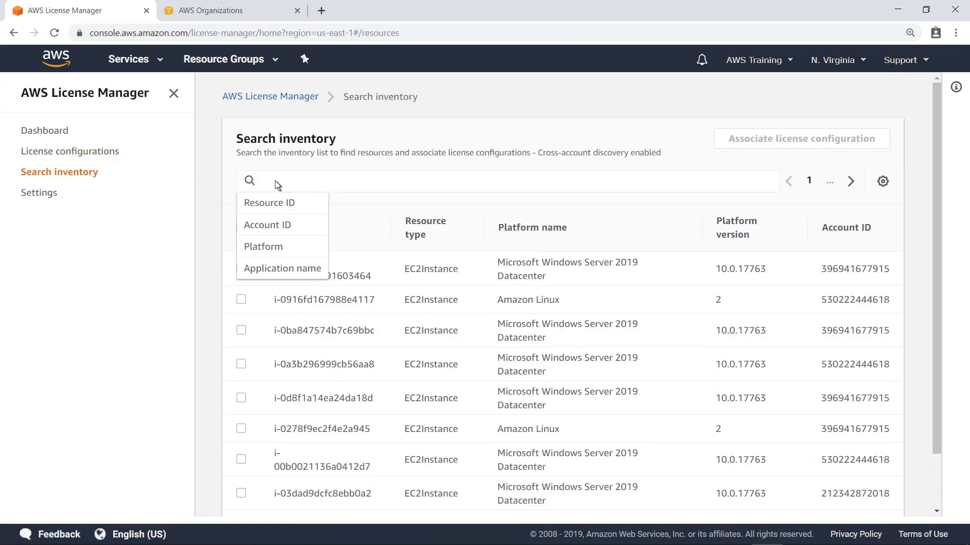
{"action": "left_click", "coordinate": [290, 226]}
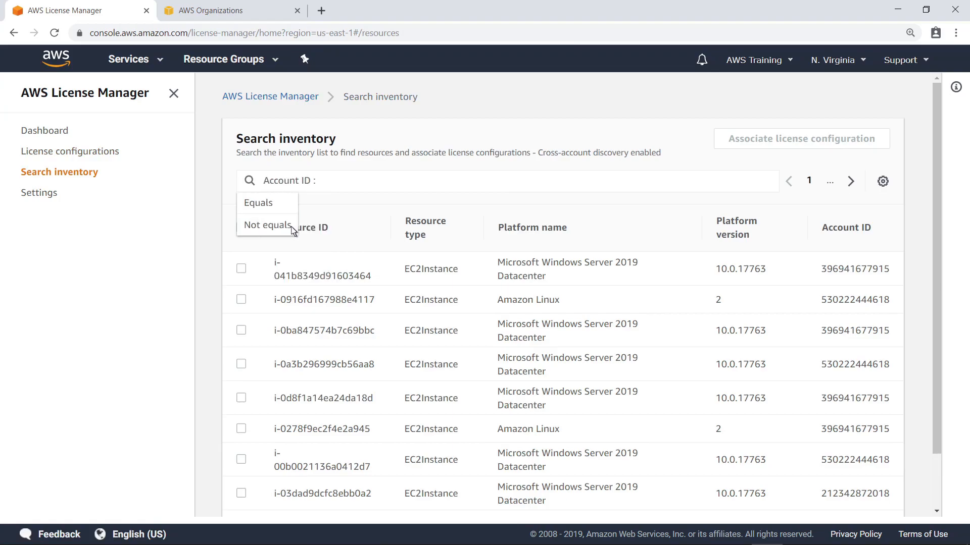
{"action": "left_click", "coordinate": [271, 204]}
{"action": "type", "text": "530222444618"}
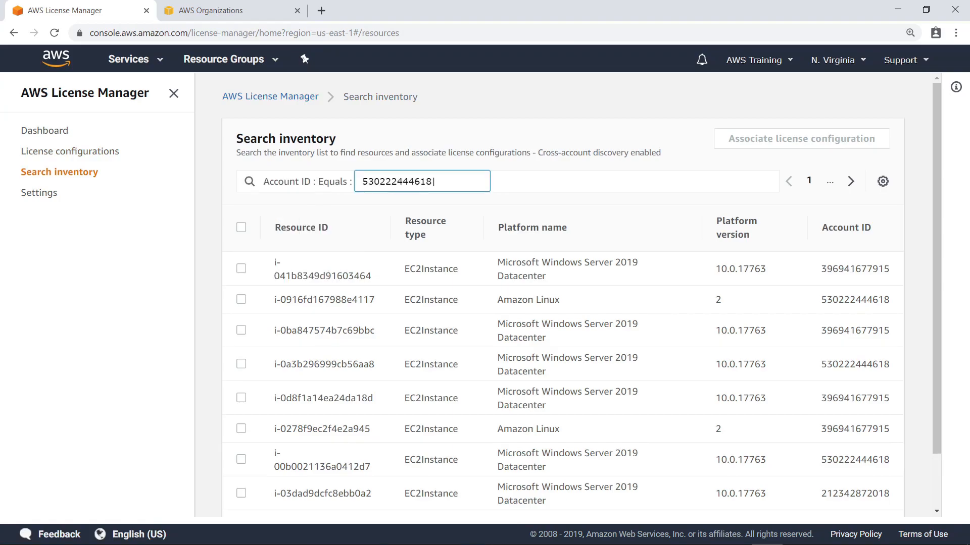
{"action": "key", "text": "Return"}
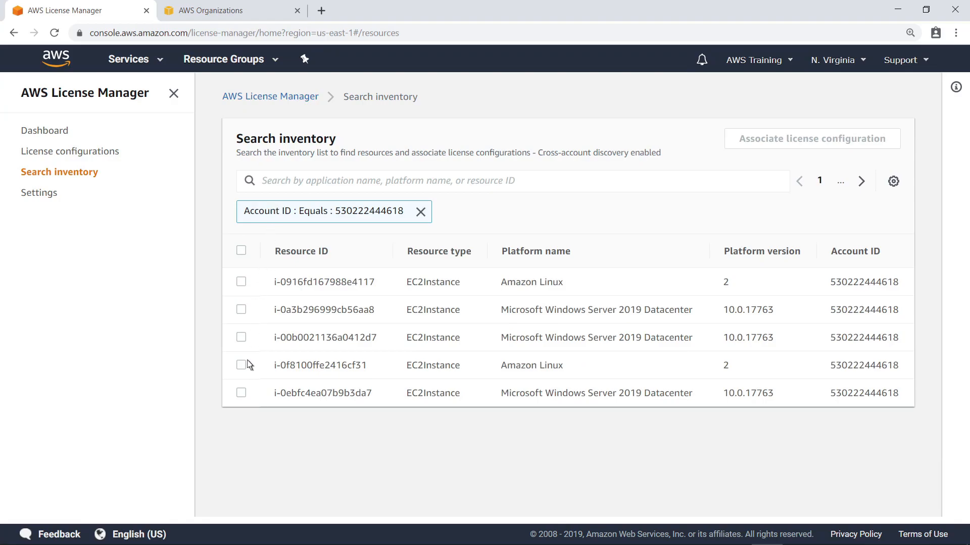
Try to associate the SQL Server Standard license configuration with instance i-0ebfc4ea07b9b3da7, sharing it with all member accounts
{"action": "left_click", "coordinate": [242, 394]}
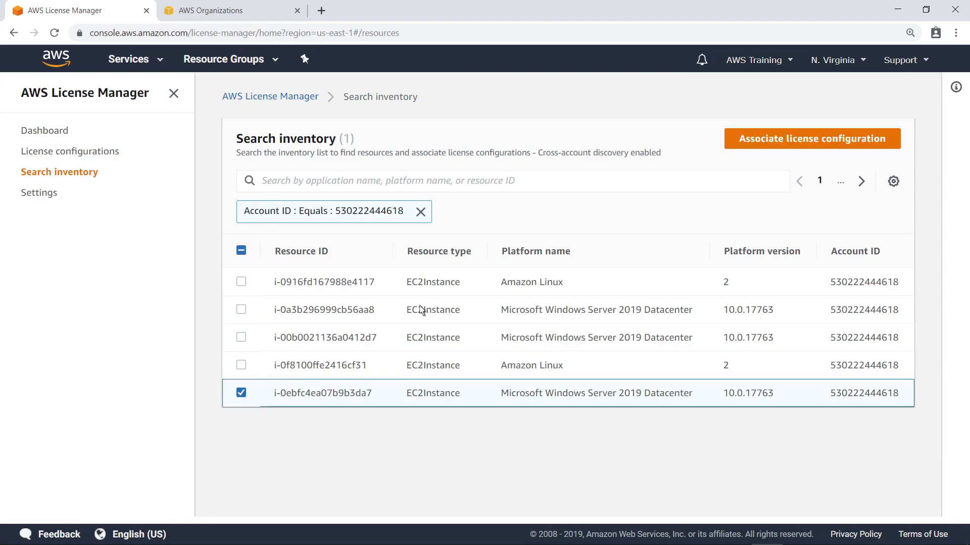
{"action": "left_click", "coordinate": [735, 148]}
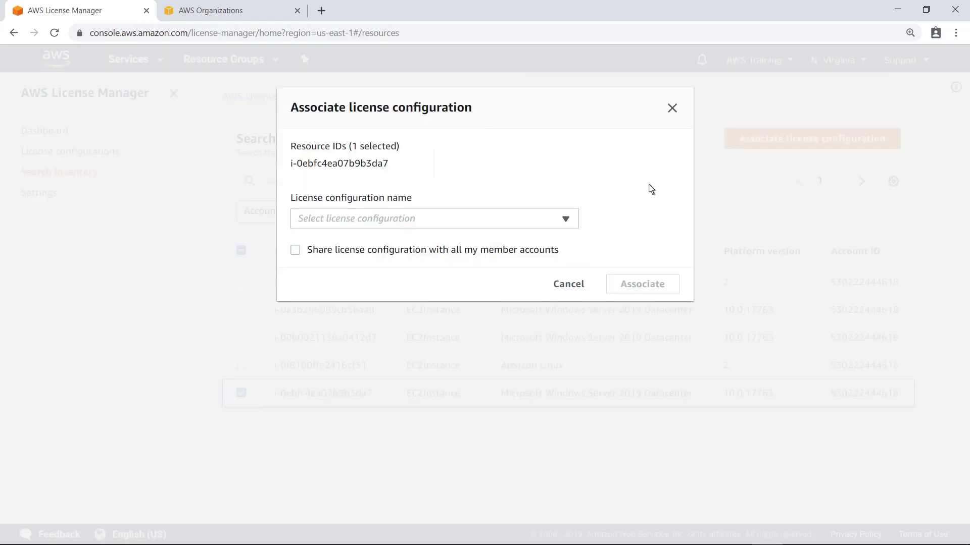
{"action": "left_click", "coordinate": [570, 222]}
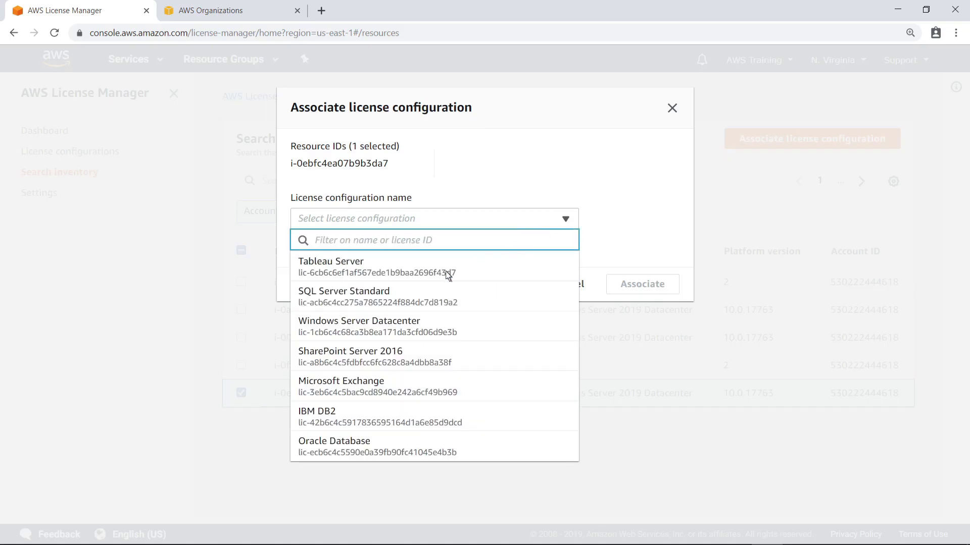
{"action": "left_click", "coordinate": [392, 297]}
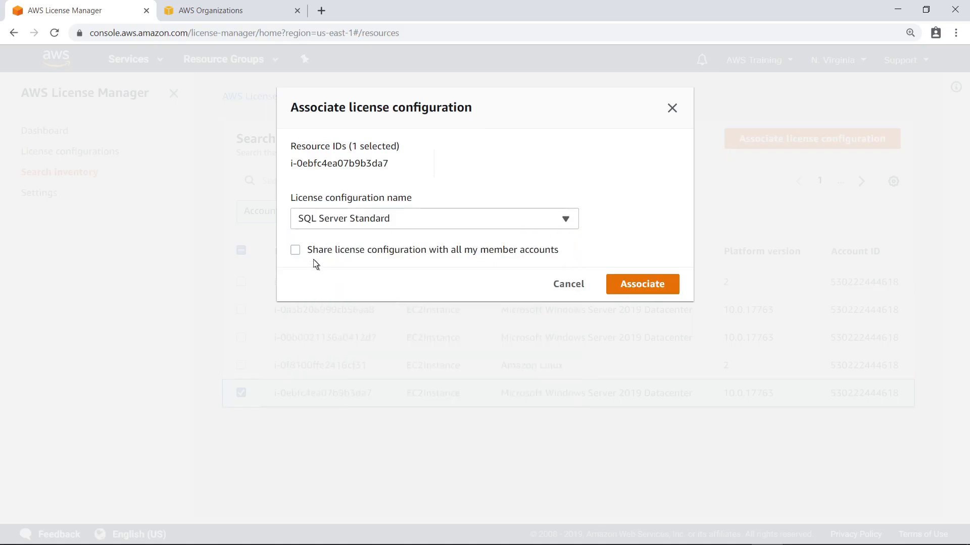
{"action": "left_click", "coordinate": [296, 251]}
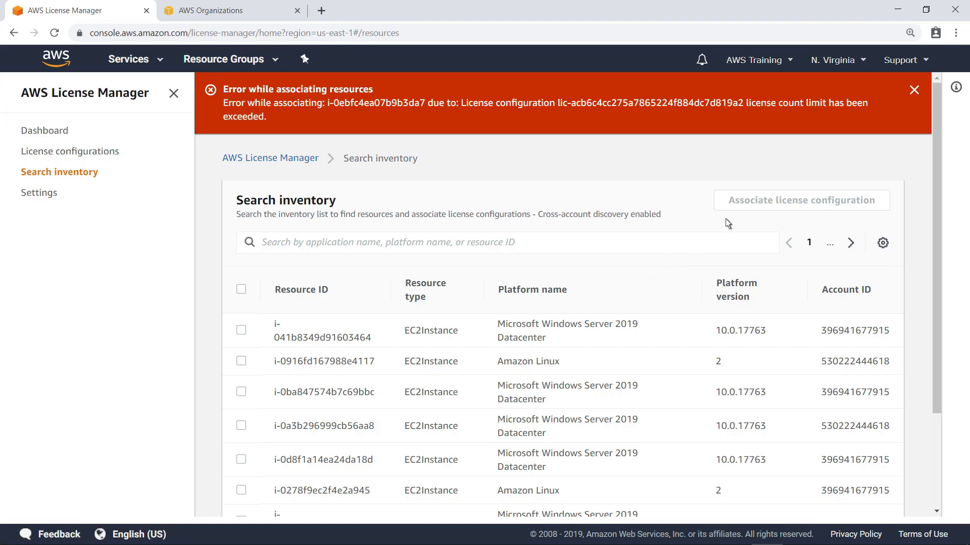
{"action": "left_click", "coordinate": [914, 91]}
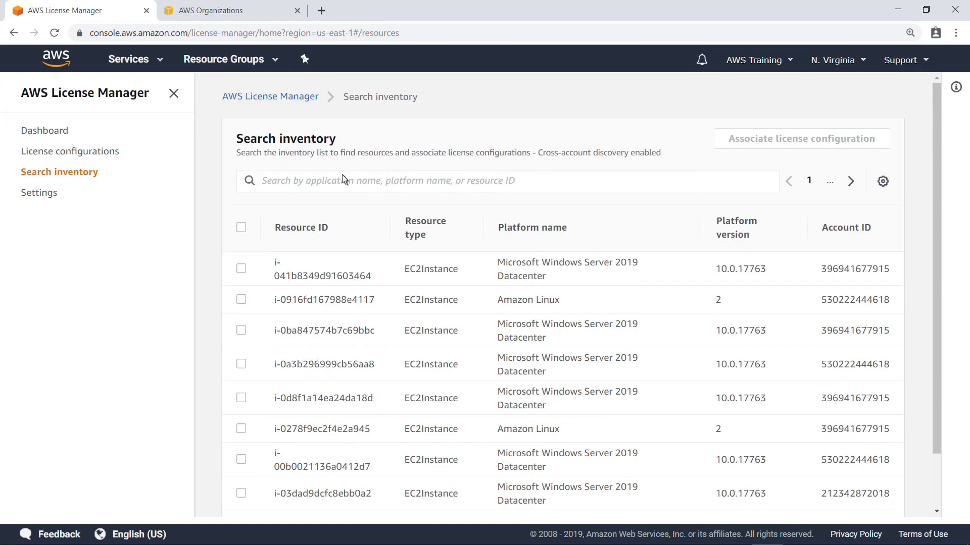
Filter the resource inventory with Application name equal to "Microsoft SQL Server 2017 (64-bit)"
{"action": "left_click", "coordinate": [275, 182]}
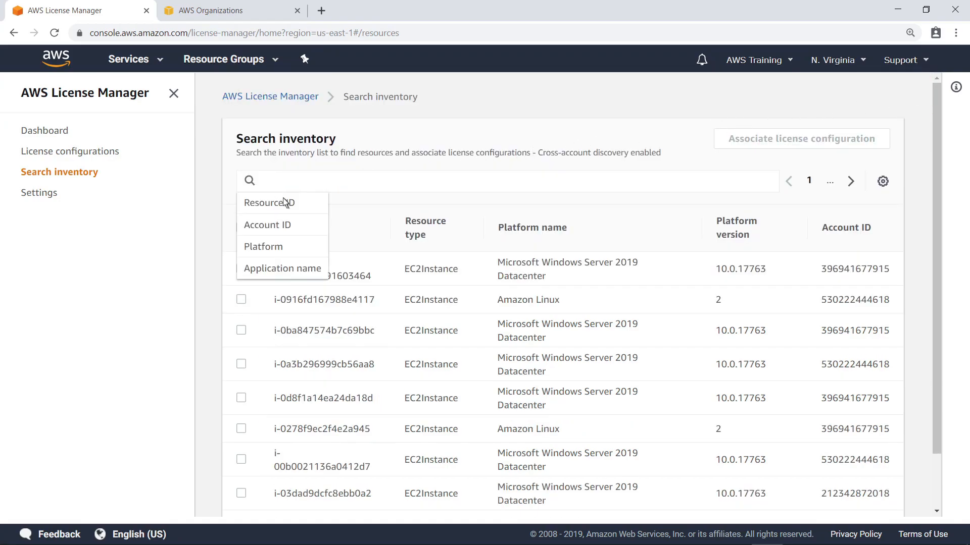
{"action": "left_click", "coordinate": [317, 268]}
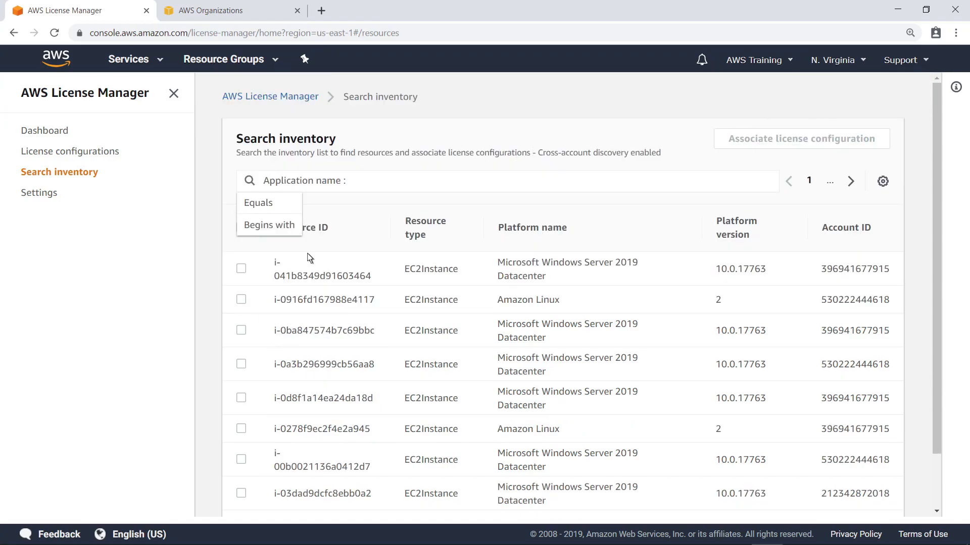
{"action": "left_click", "coordinate": [275, 208]}
{"action": "type", "text": "Microsoft SQL Server 2017"}
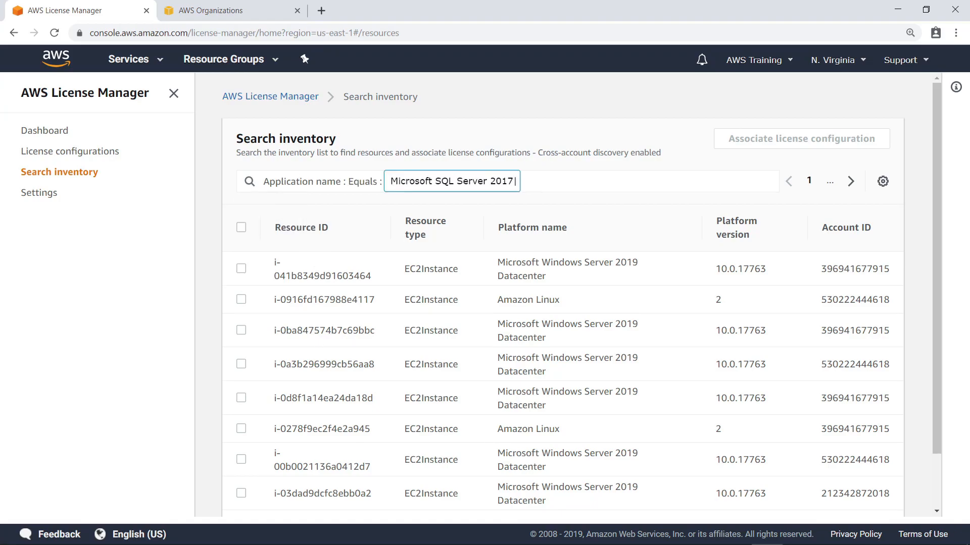
{"action": "key", "text": "Return"}
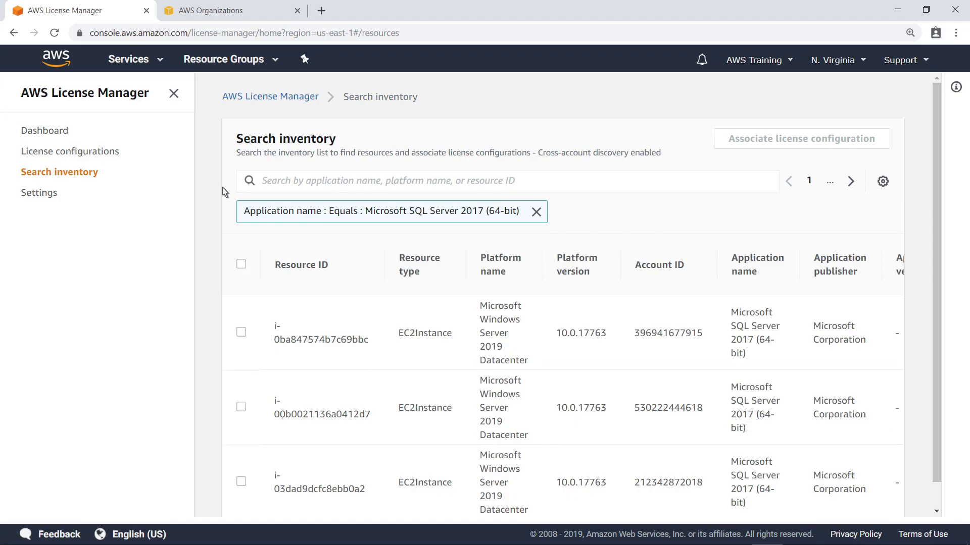
Open the License Manager dashboard and review the license consumption of all tracked configurations through Oracle Database
{"action": "left_click", "coordinate": [67, 134]}
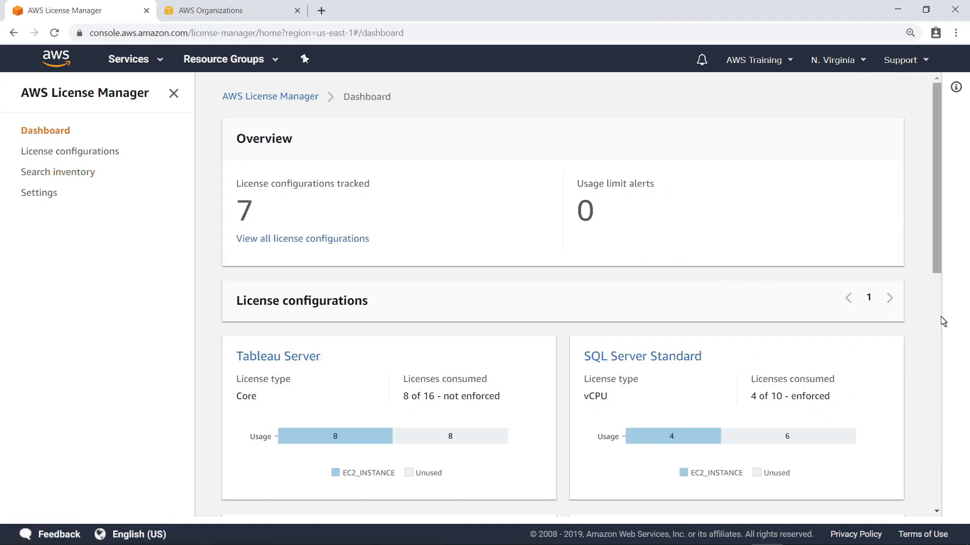
{"action": "scroll", "coordinate": [942, 321], "scroll_direction": "down", "scroll_amount": 10}
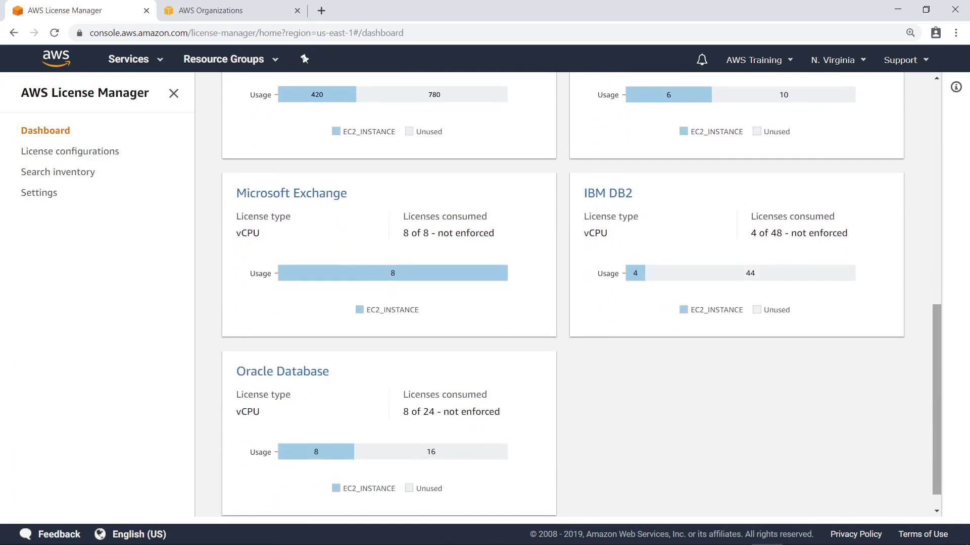
{"action": "scroll", "coordinate": [581, 294], "scroll_direction": "down", "scroll_amount": 1}
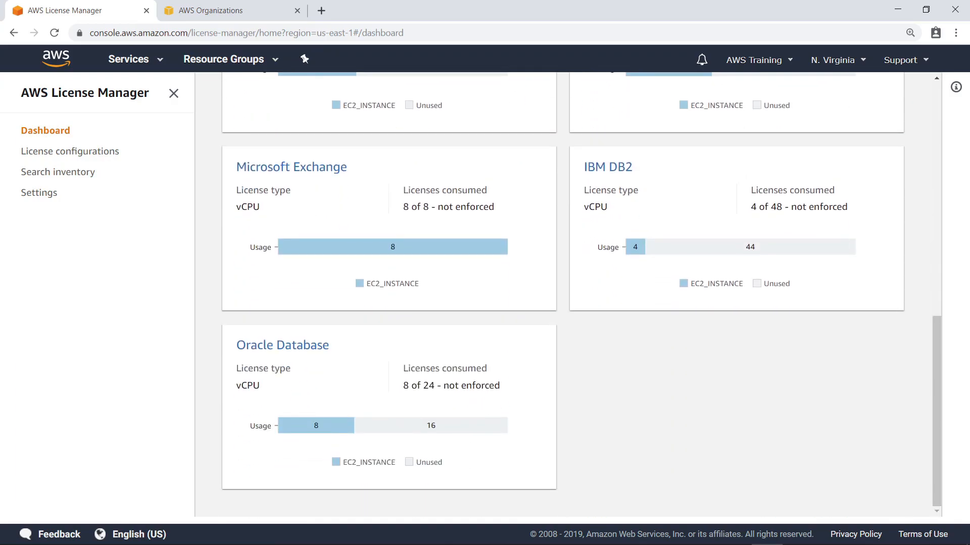